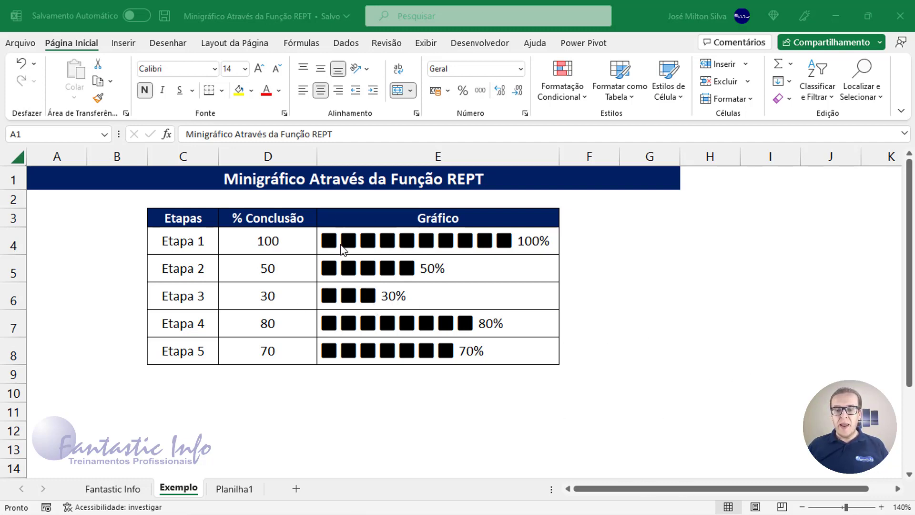
Step: Try different Etapa 1 percentages in D4 on the first sheet, ending back at 100
left_click(436, 186)
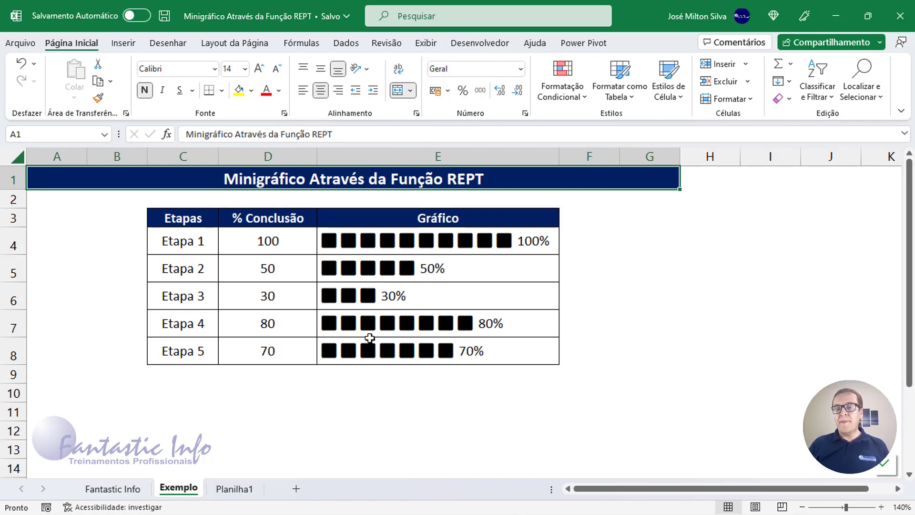
left_click(265, 244)
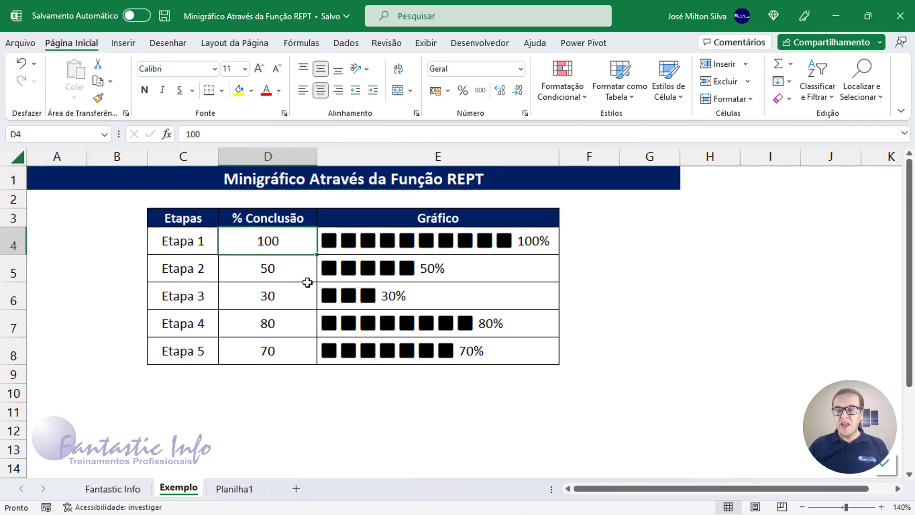
type("20")
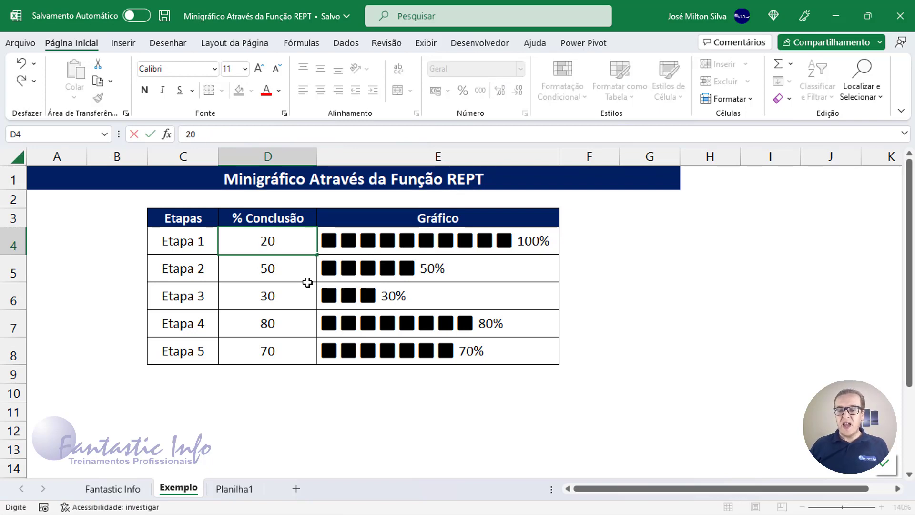
key("Return")
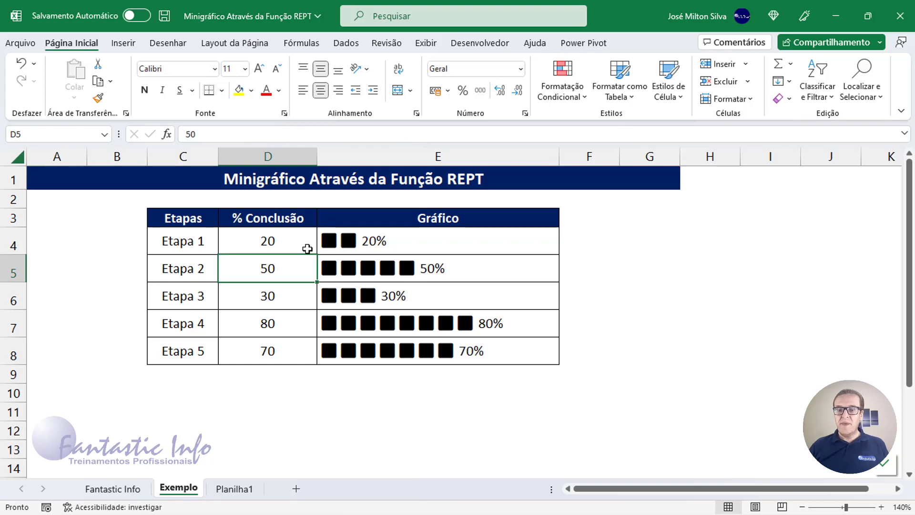
left_click(287, 248)
type("1")
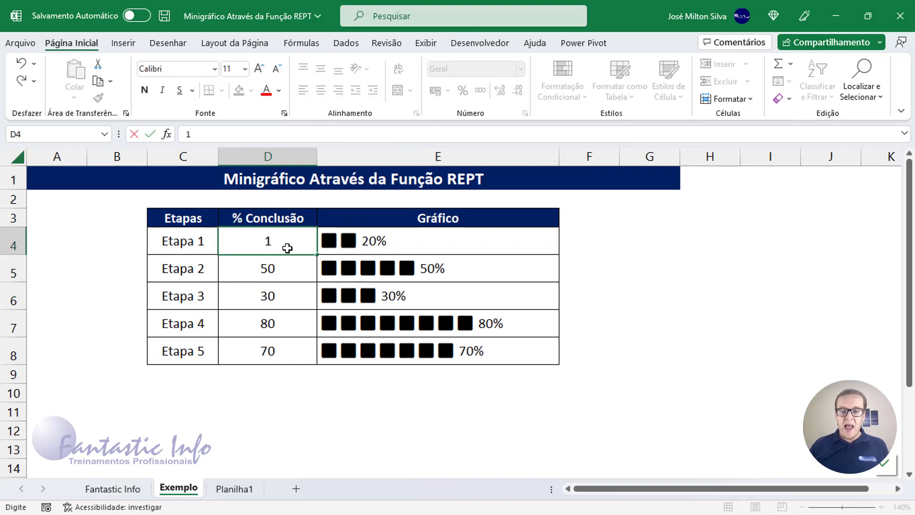
type("0")
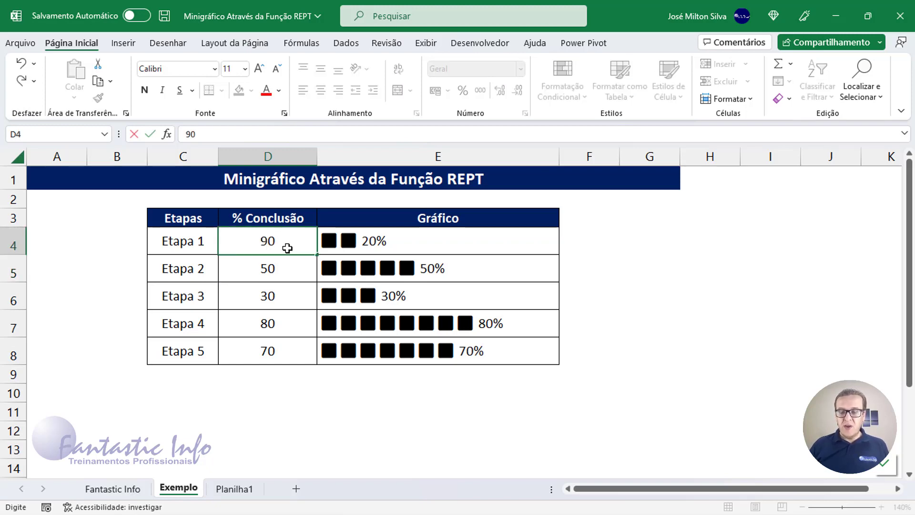
key("Return")
left_click(287, 248)
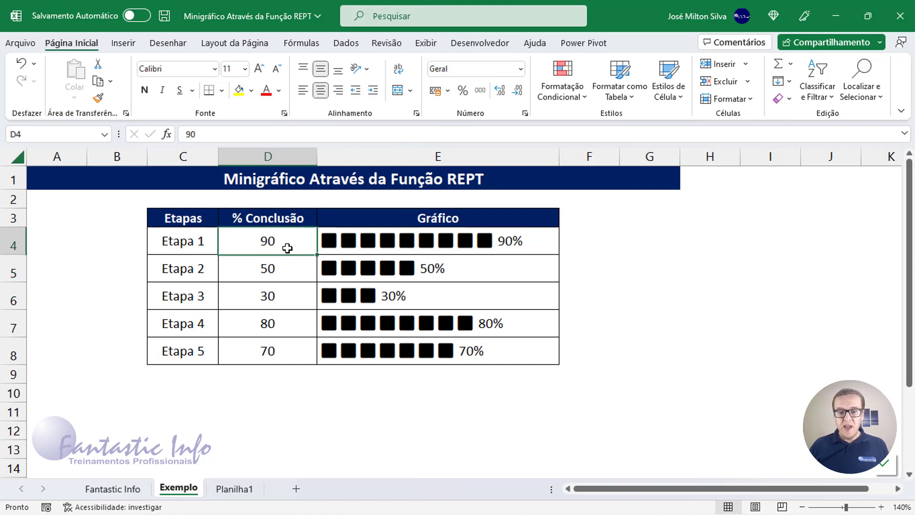
type("1004")
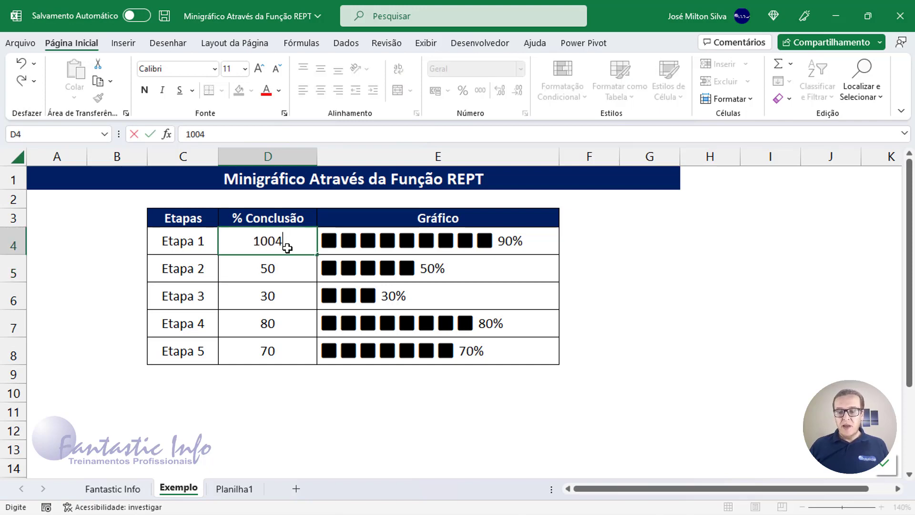
key("BackSpace")
key("Return")
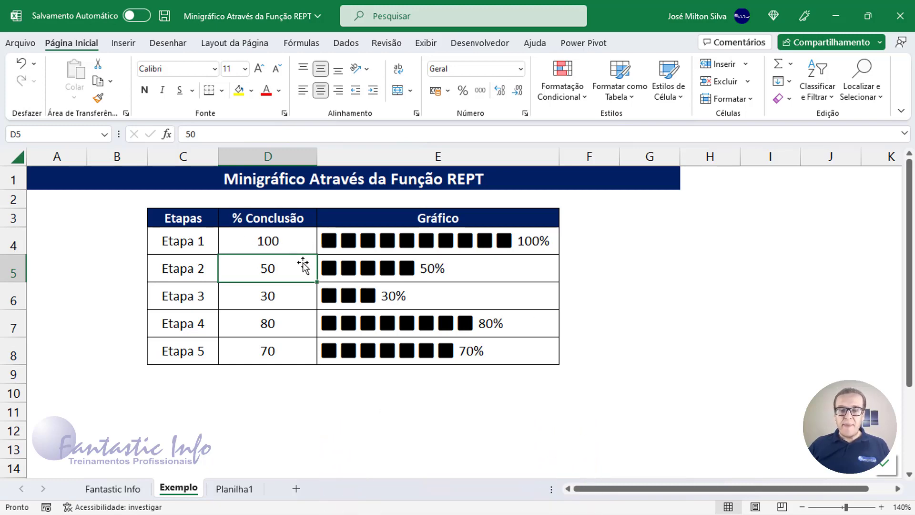
Step: Review the existing bar formulas in E4:E8, then go to the Planilha1 sheet
left_click(373, 250)
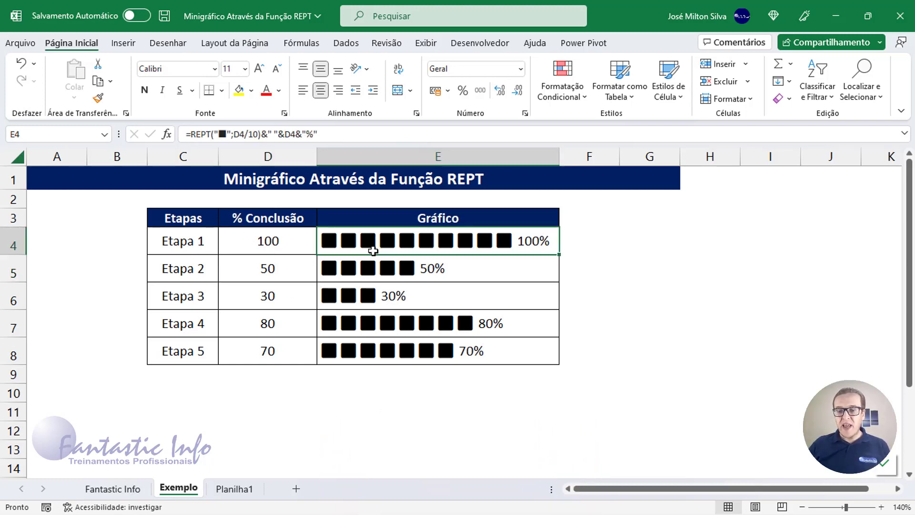
left_click_drag(373, 249, 368, 350)
left_click(267, 241)
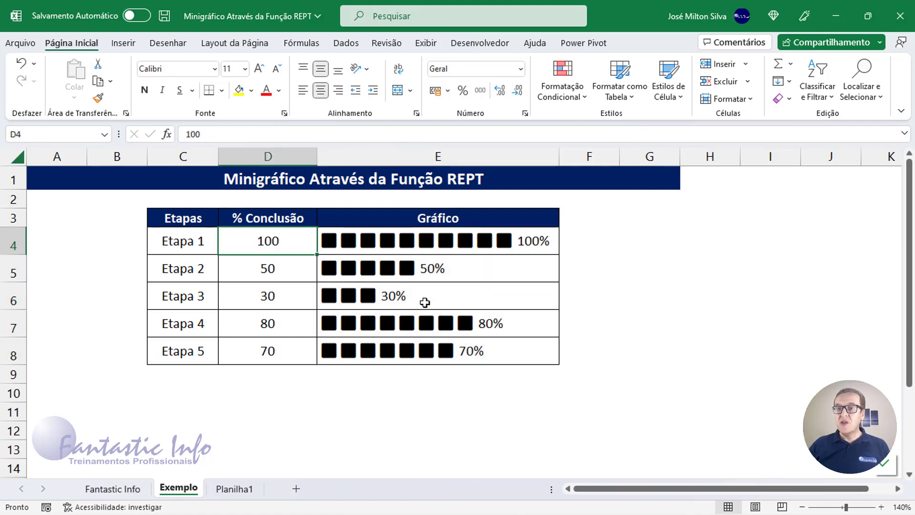
left_click(242, 490)
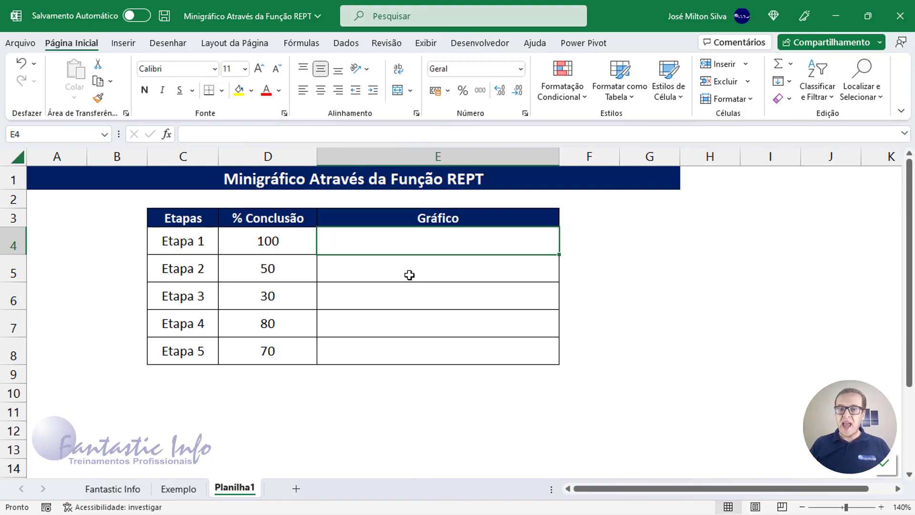
Step: Start E4 with =REPT(" and bring up the Windows emoji panel
type("=")
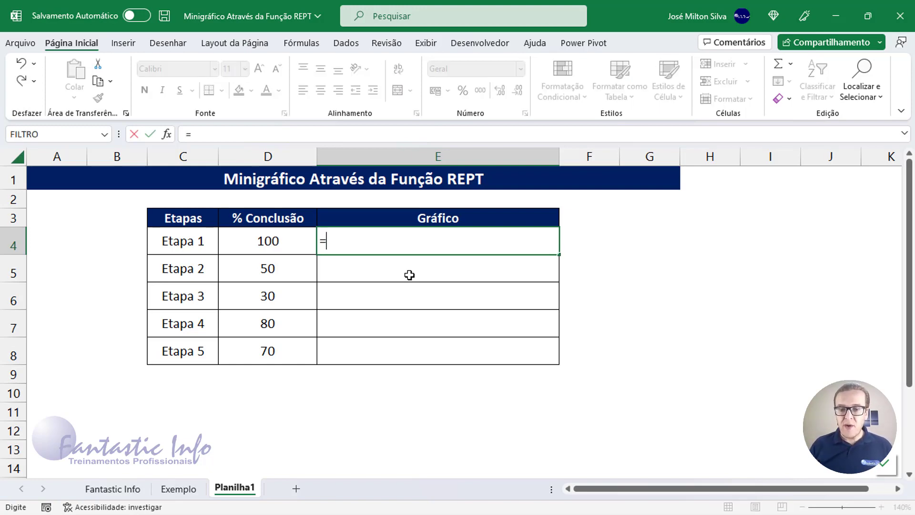
type("RE")
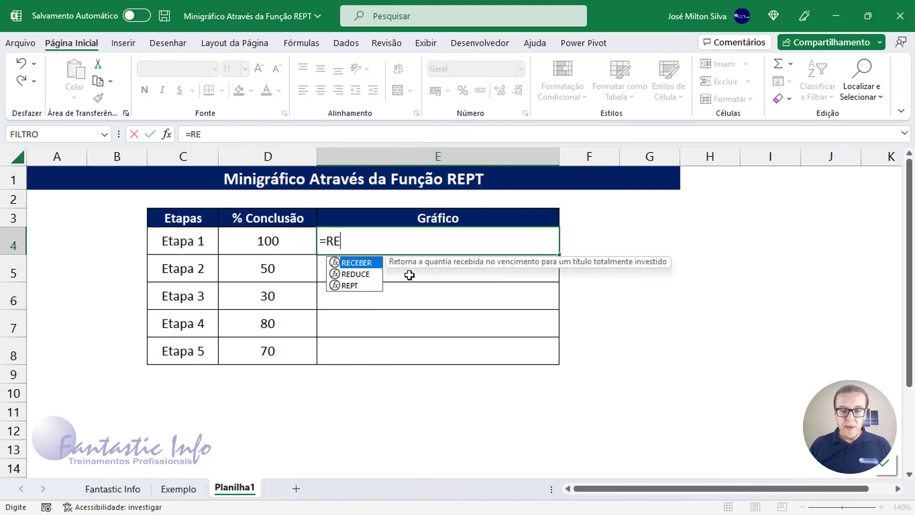
type("PT")
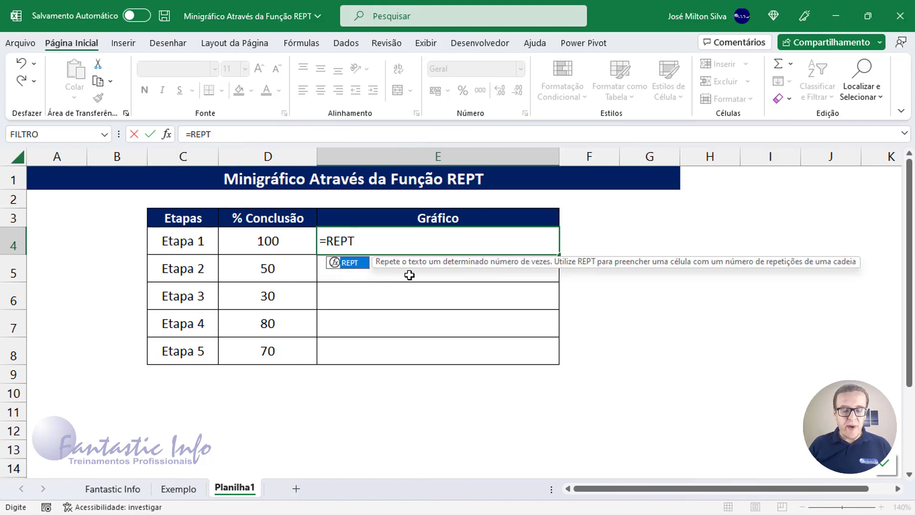
type("(")
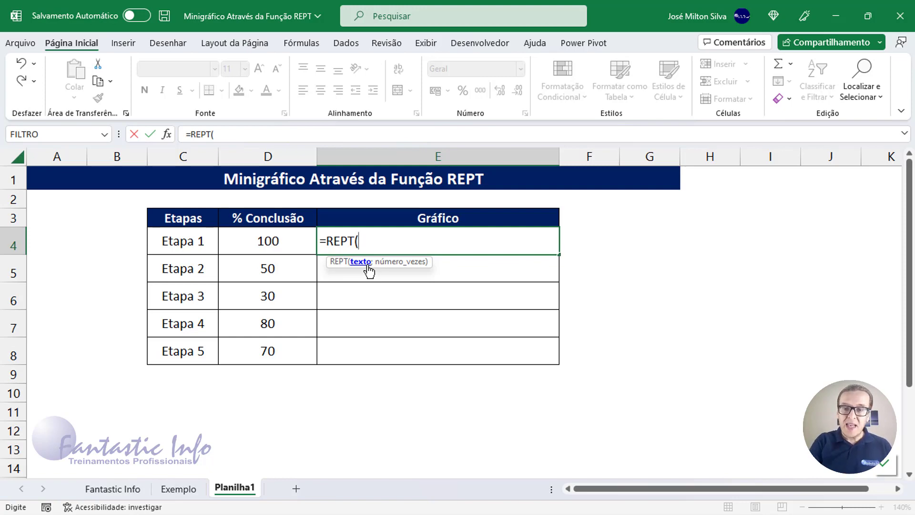
type("\"")
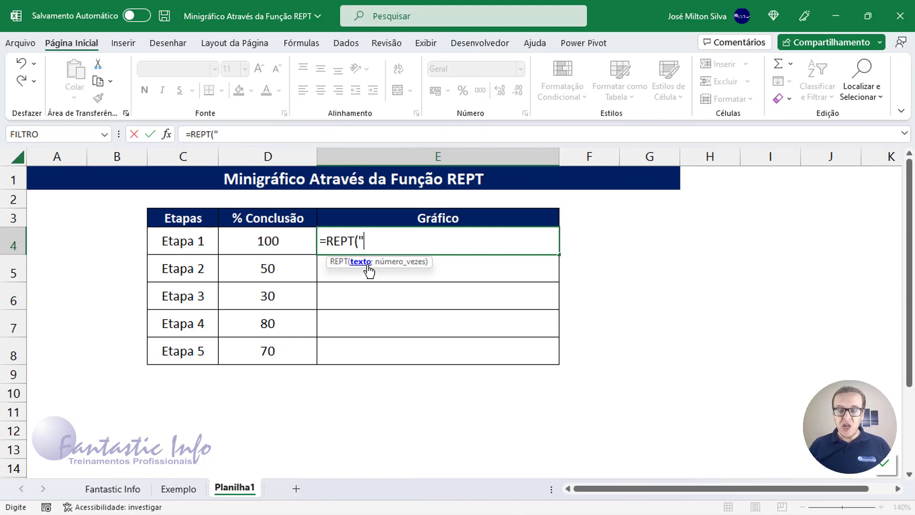
key("super+period")
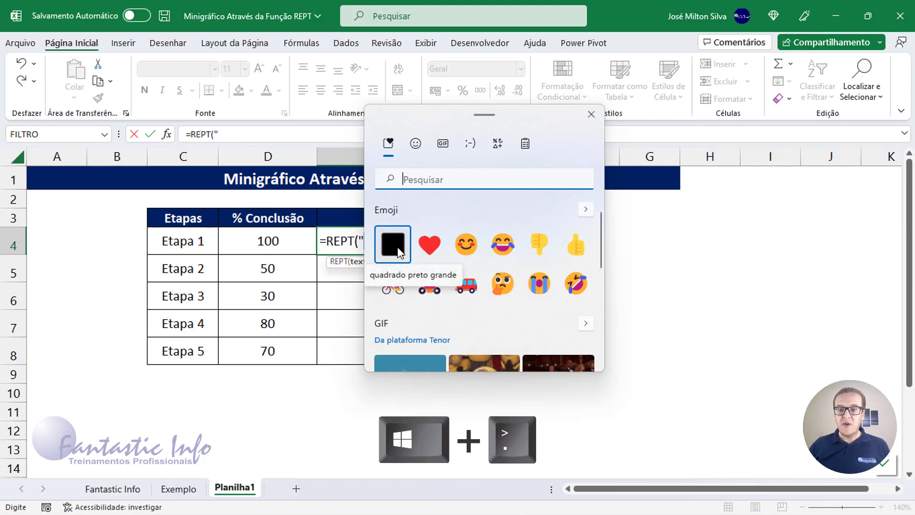
Step: Insert the large black square from the emoji symbols category into E4's formula, then close the panel
left_click(416, 144)
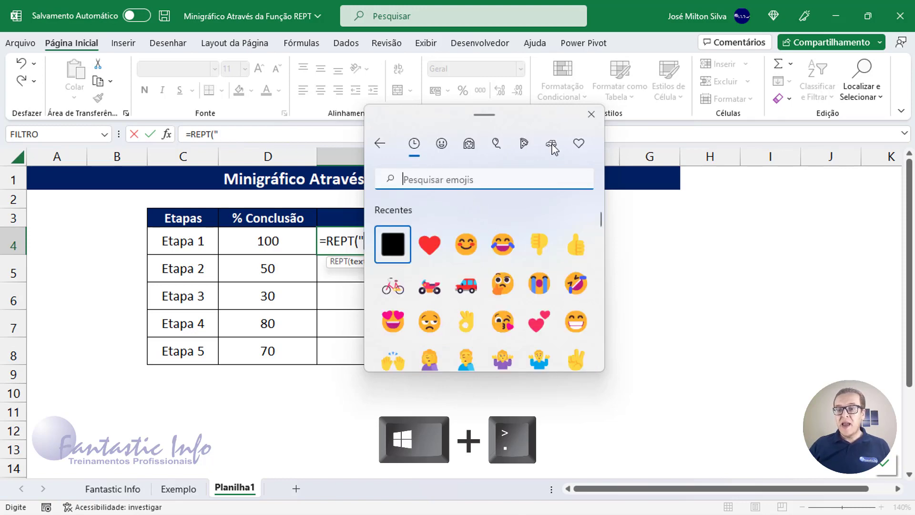
left_click(578, 144)
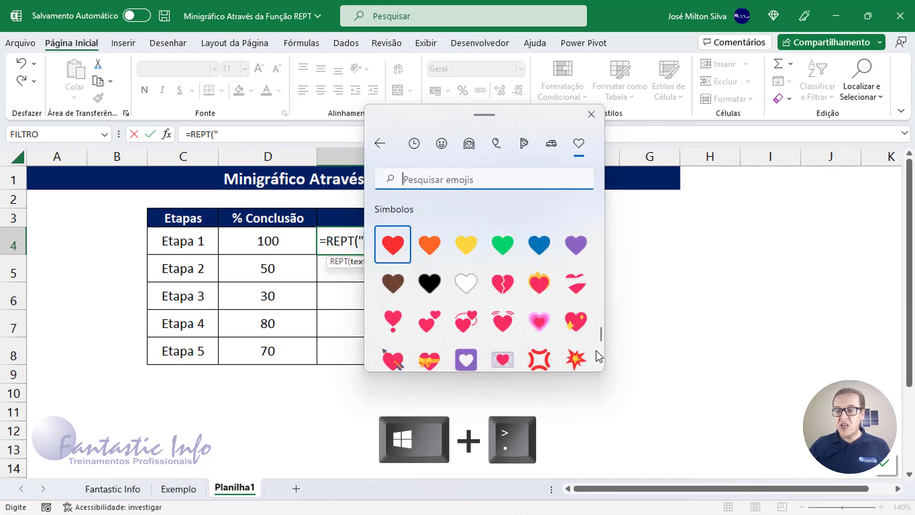
scroll(489, 319, "down", 3)
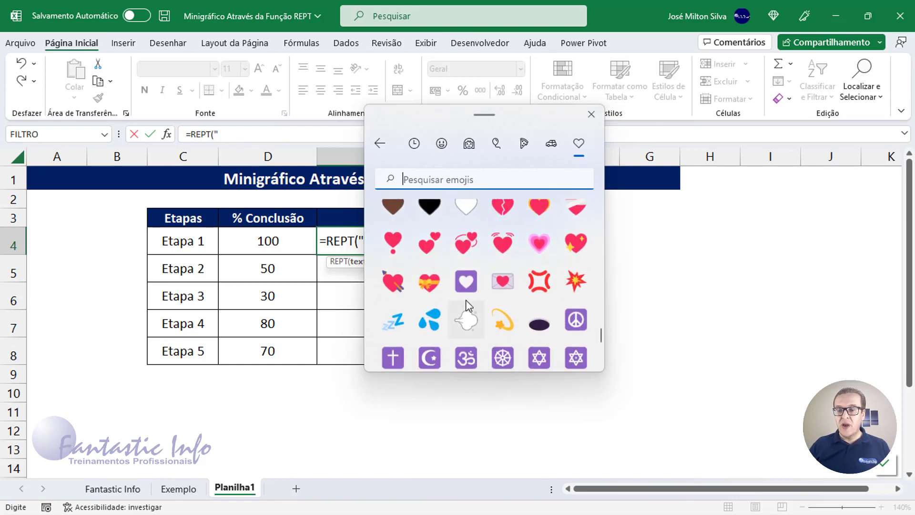
scroll(468, 284, "down", 2)
scroll(468, 310, "down", 2)
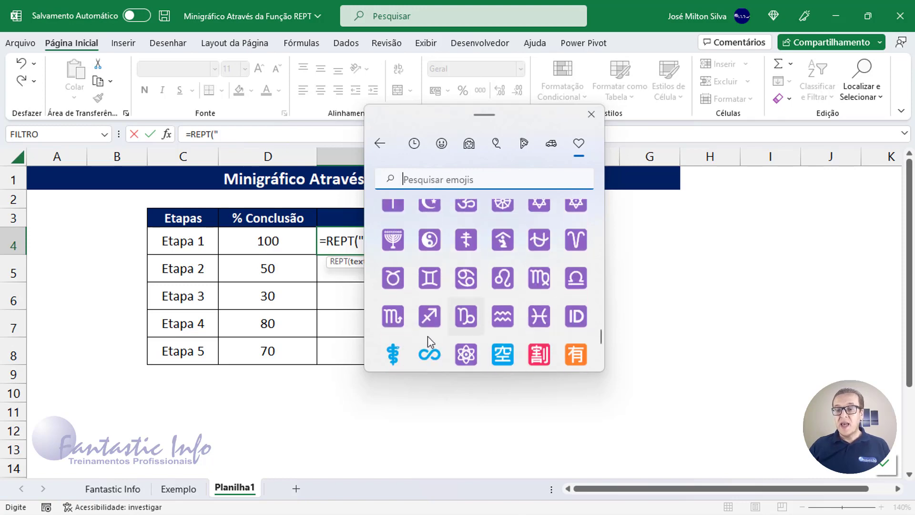
scroll(472, 329, "down", 1)
scroll(479, 335, "down", 3)
scroll(481, 332, "down", 2)
scroll(483, 328, "down", 1)
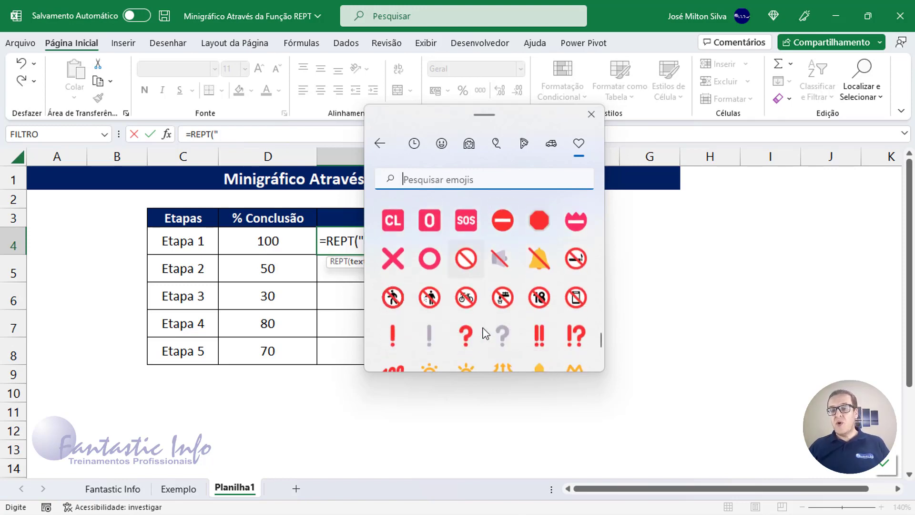
scroll(429, 267, "down", 1)
scroll(458, 282, "down", 2)
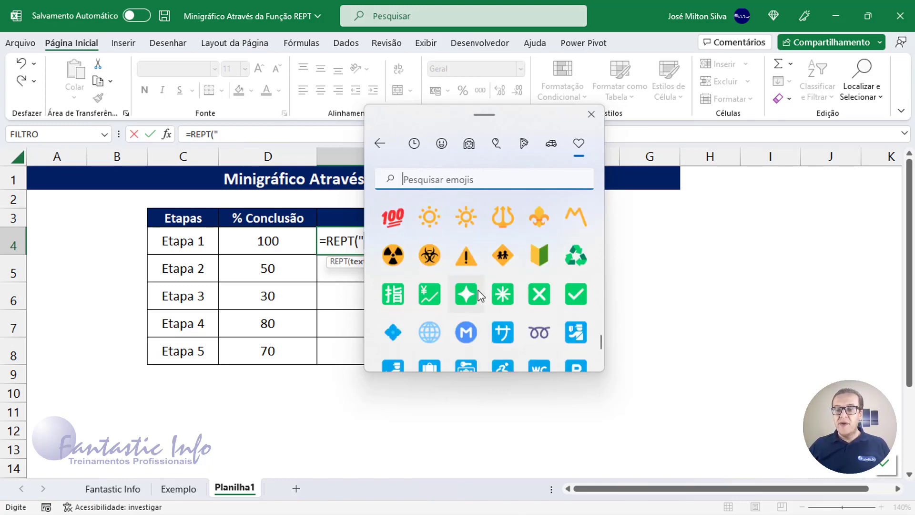
scroll(476, 293, "down", 1)
scroll(478, 292, "down", 2)
scroll(479, 295, "down", 2)
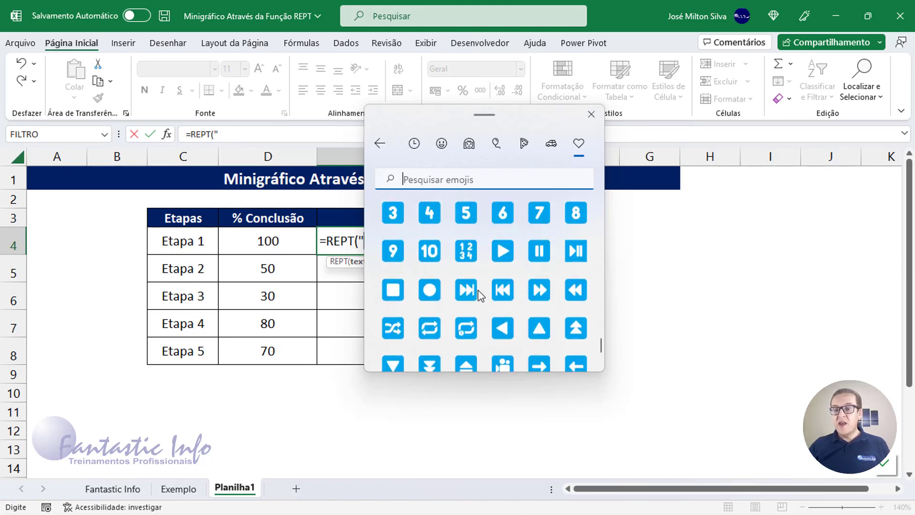
scroll(479, 295, "down", 2)
scroll(480, 296, "down", 2)
scroll(481, 299, "down", 1)
scroll(481, 299, "down", 3)
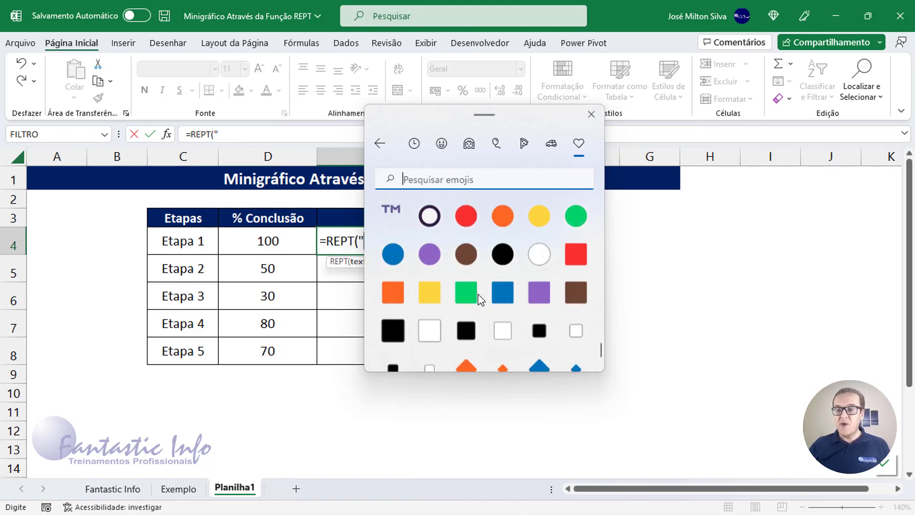
left_click(394, 333)
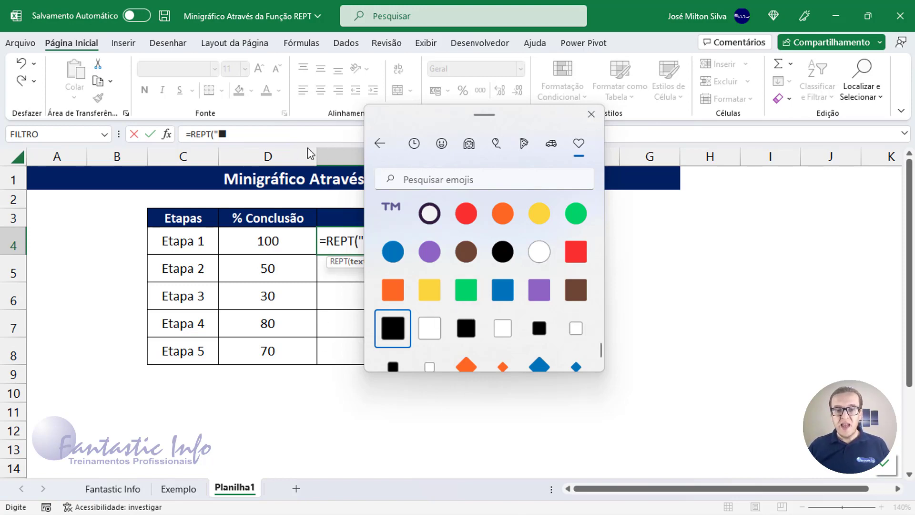
left_click(592, 114)
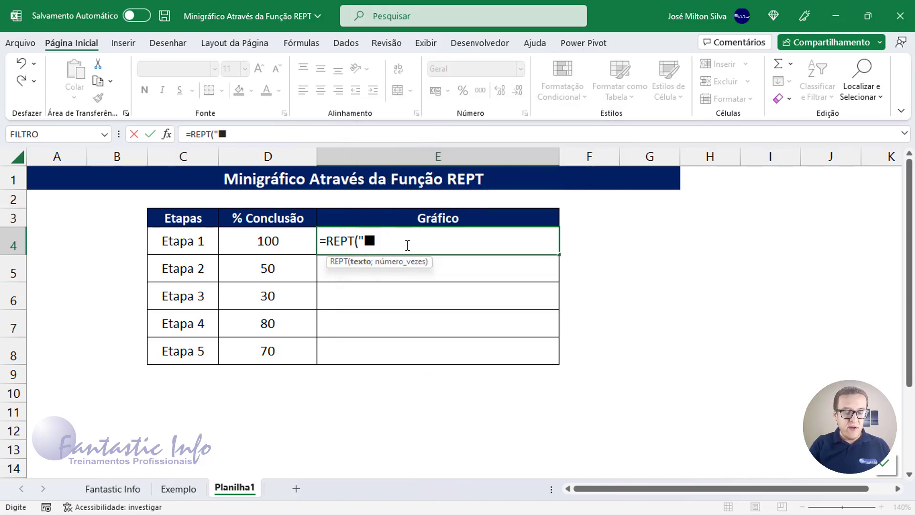
Step: Complete E4 as =REPT("■";D4) so it repeats the square 100 times
type("\"")
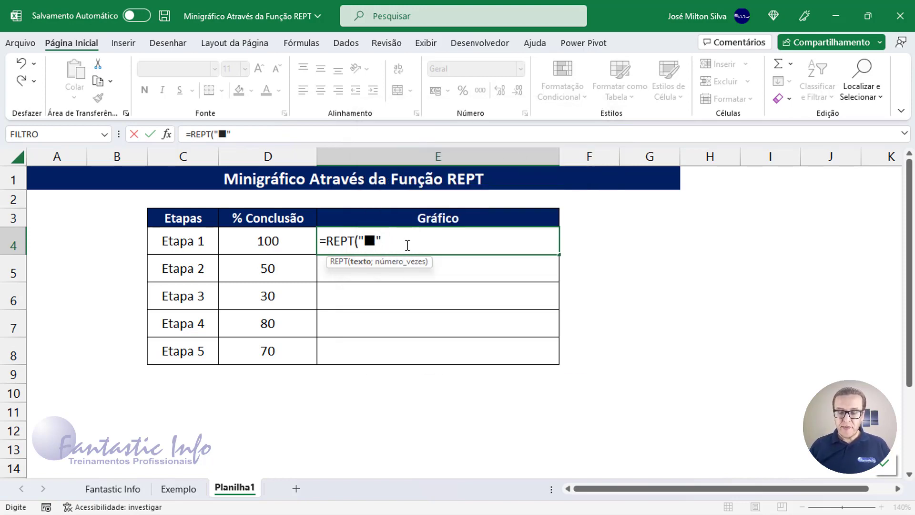
type(";")
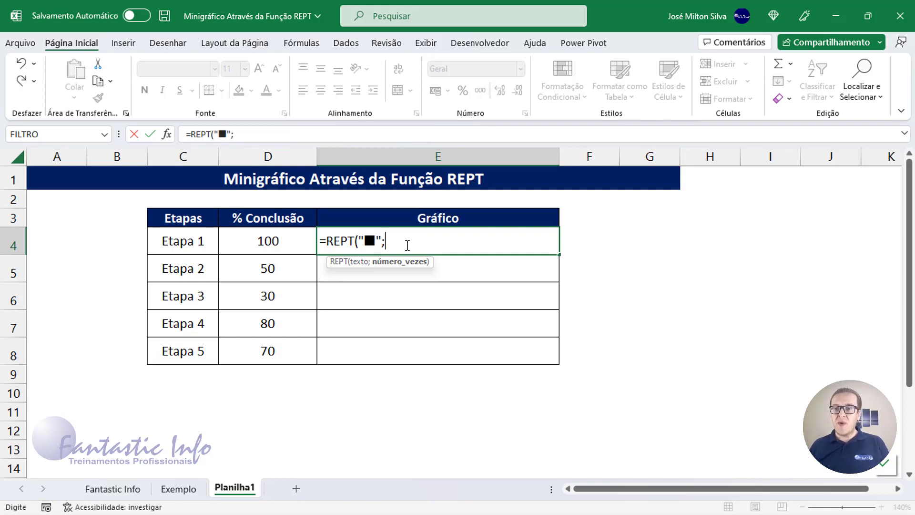
left_click(267, 240)
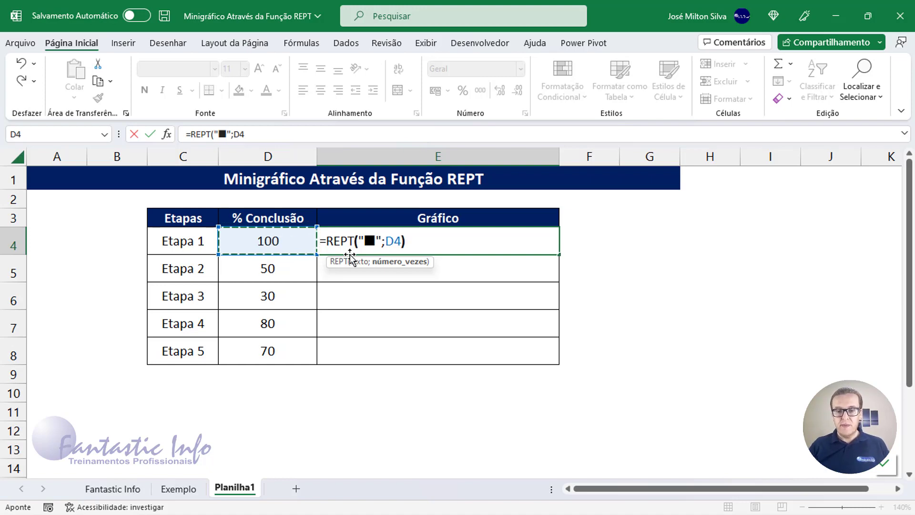
type(")")
key("Return")
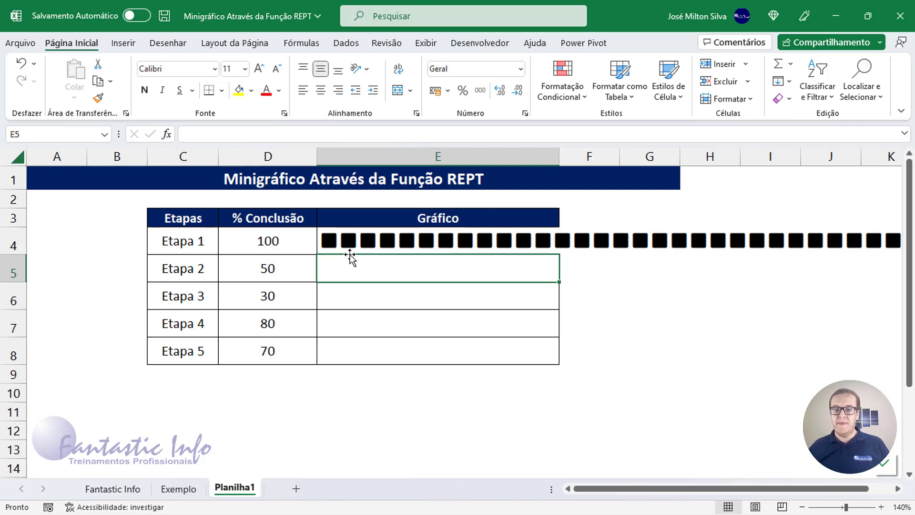
Step: Change E4's formula to =REPT("■";D4/10) so Etapa 1 shows ten squares
double_click(371, 241)
left_click(441, 241)
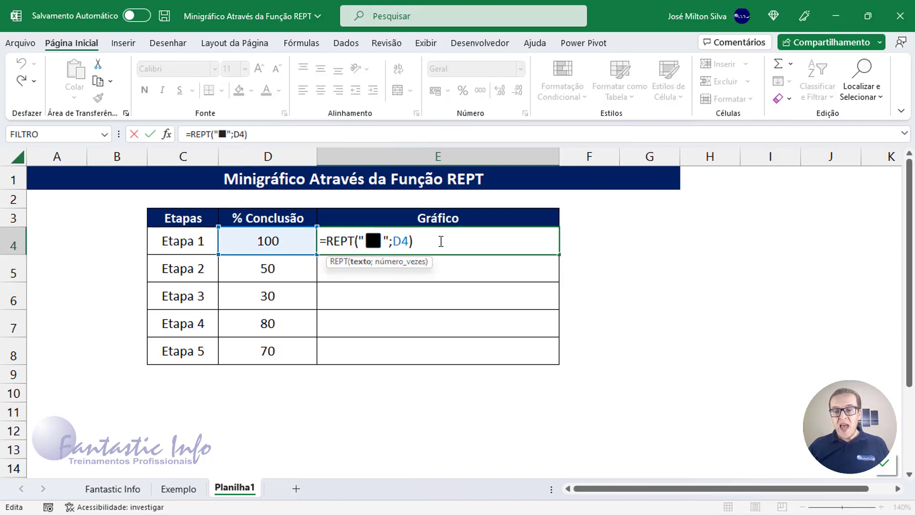
key("BackSpace")
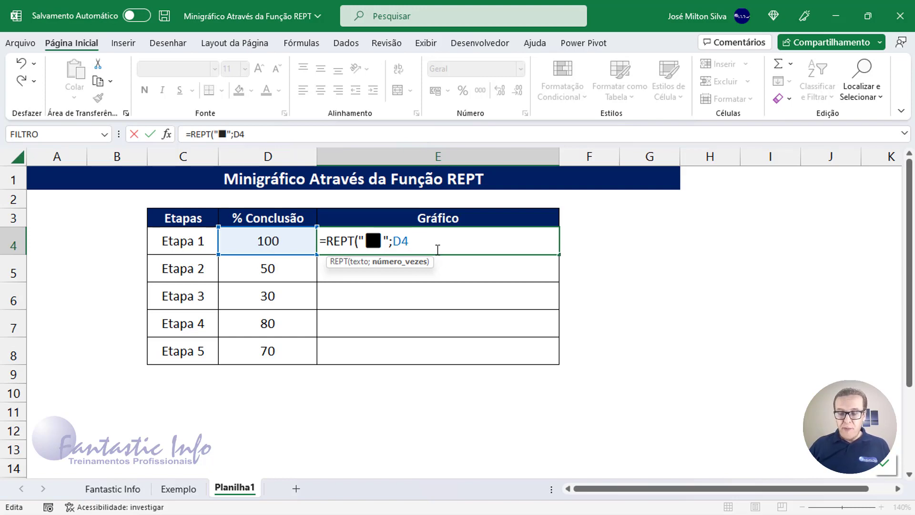
type("/10")
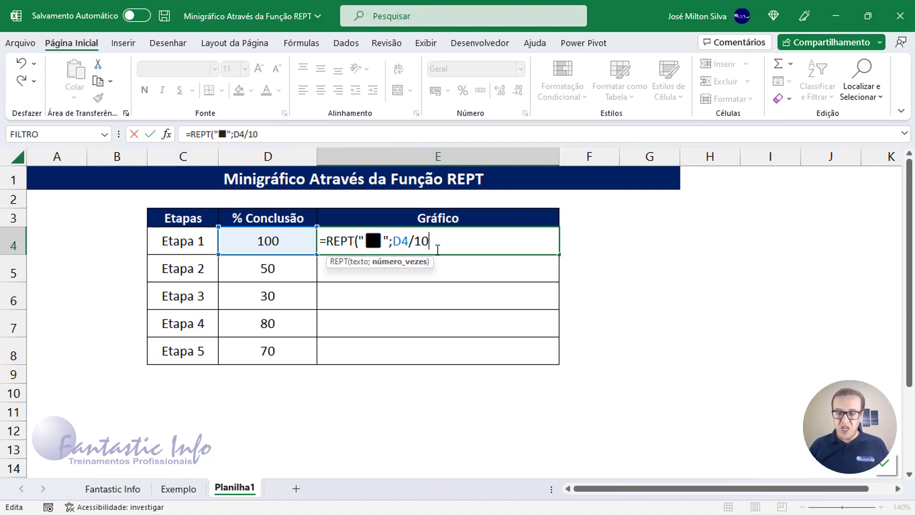
type(")")
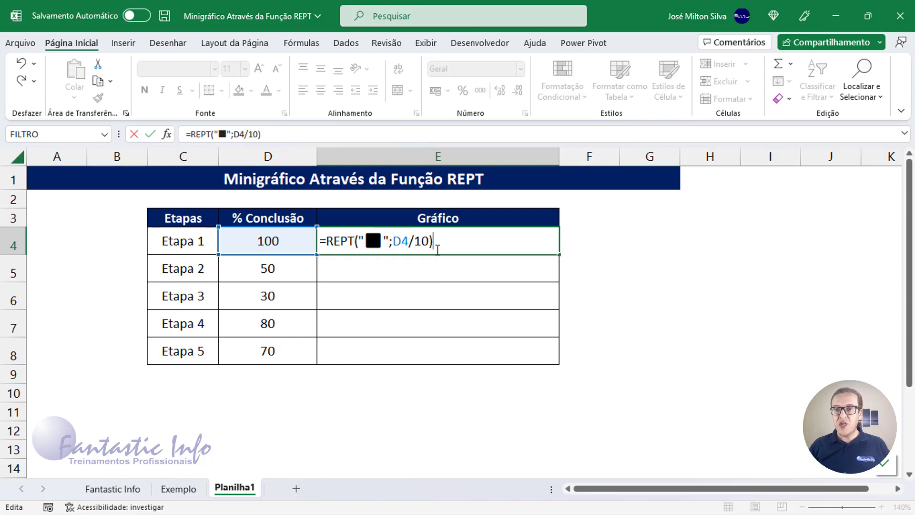
key("Return")
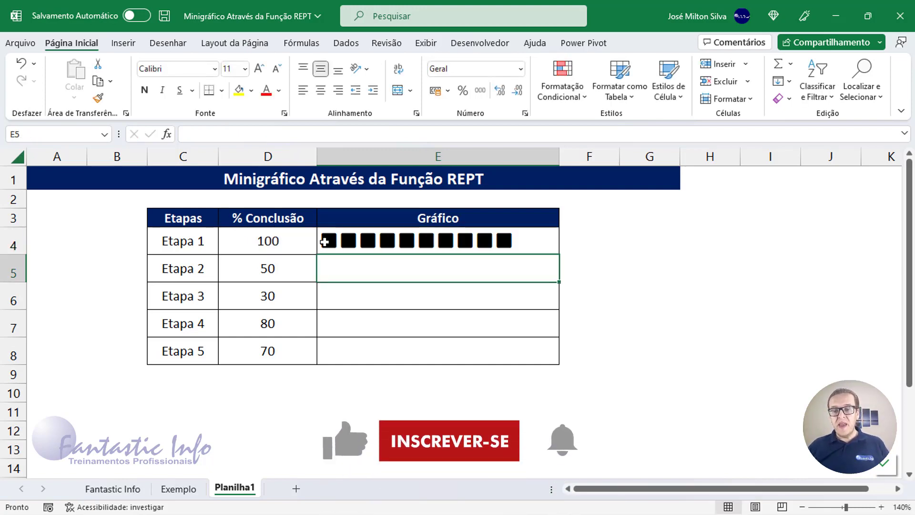
Step: Fill E4's bar formula down to E8, giving bars of 5, 3, 8 and 7 squares
left_click(496, 241)
left_click_drag(558, 255, 551, 359)
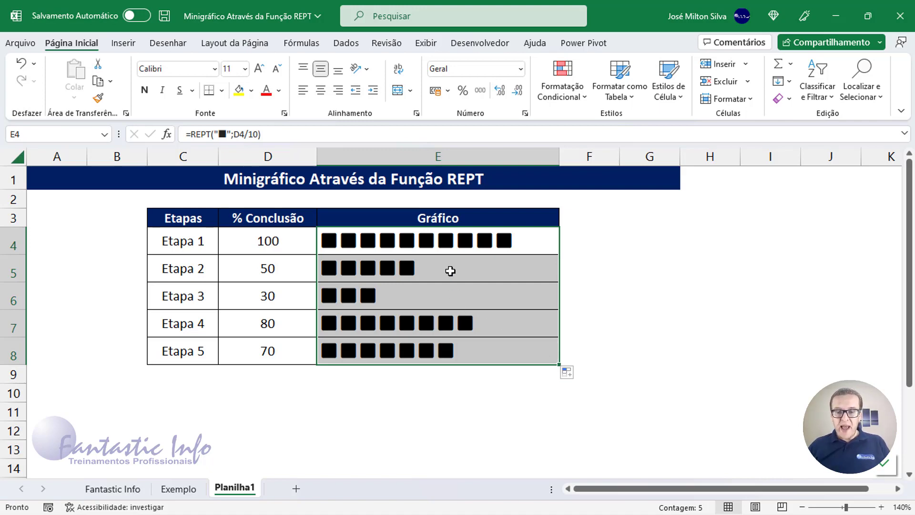
left_click(451, 246)
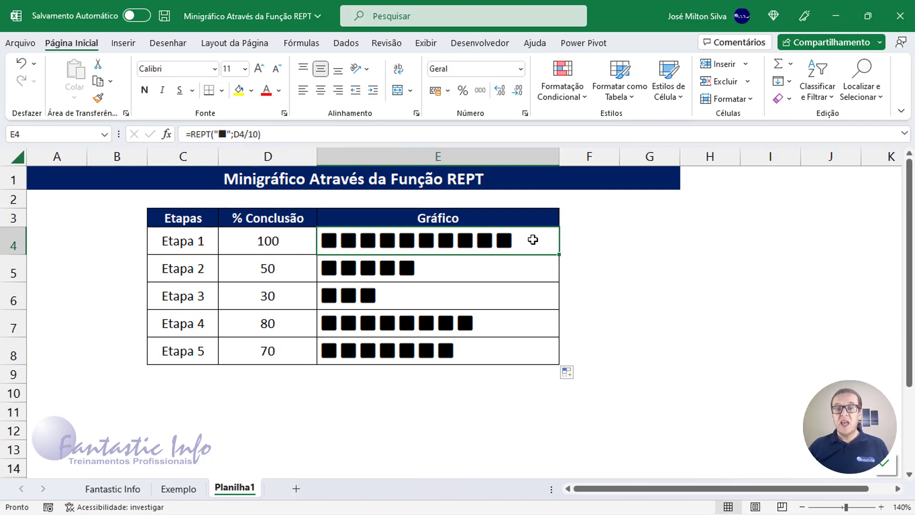
Step: Extend E4's formula to =REPT("■";D4/10)&" "&D4&"%" so the bar ends with 100%
double_click(551, 243)
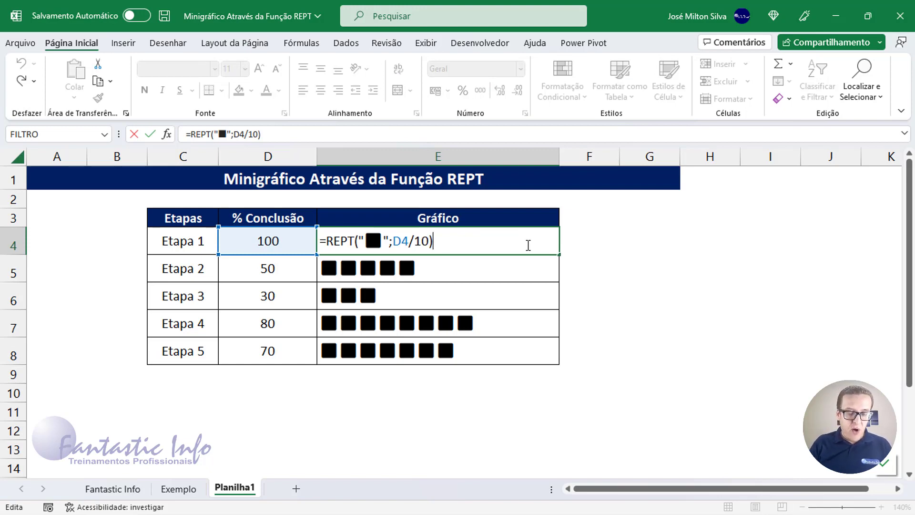
type("&")
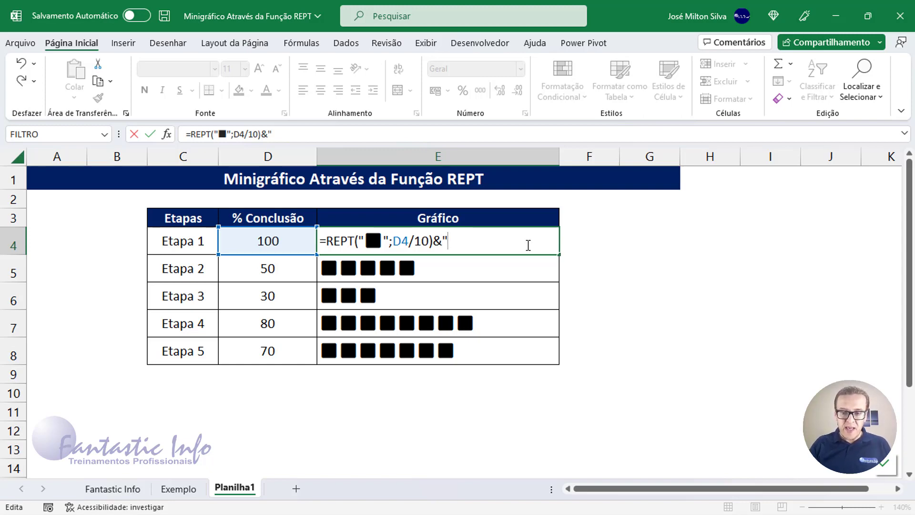
type("\"")
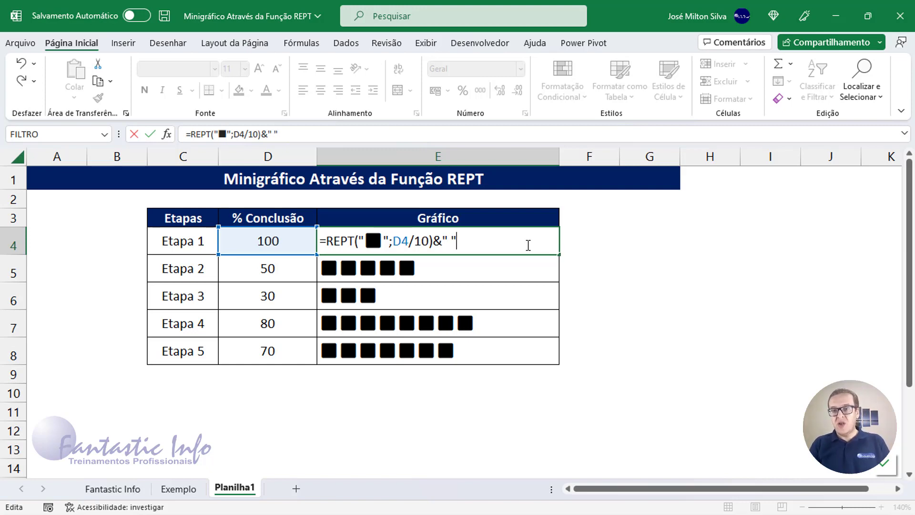
type("&")
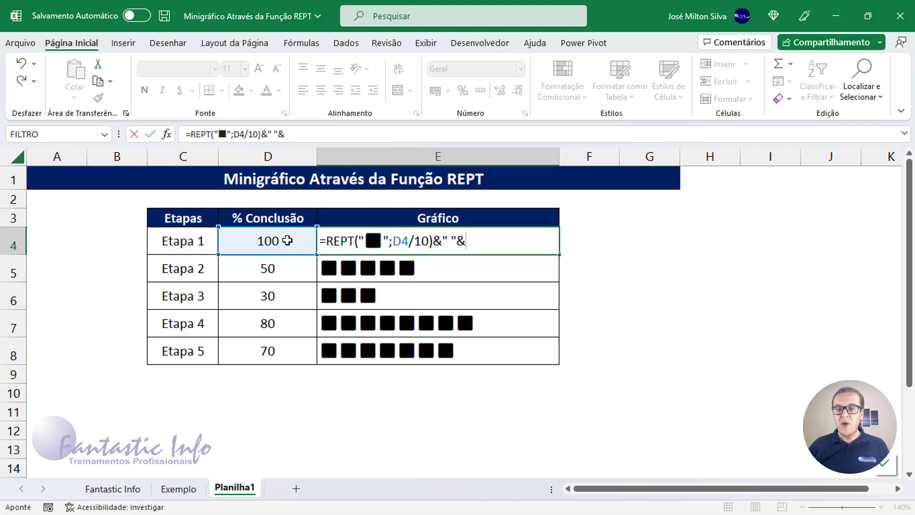
left_click(287, 240)
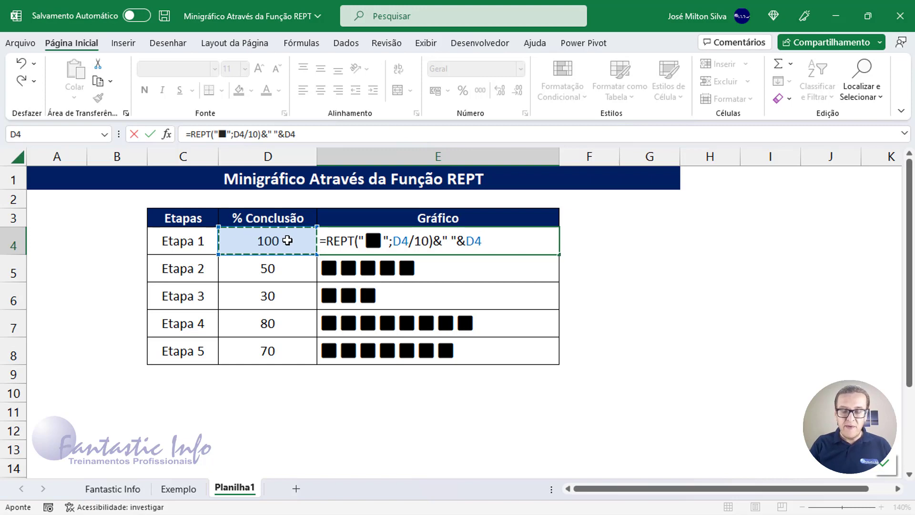
type("&\"")
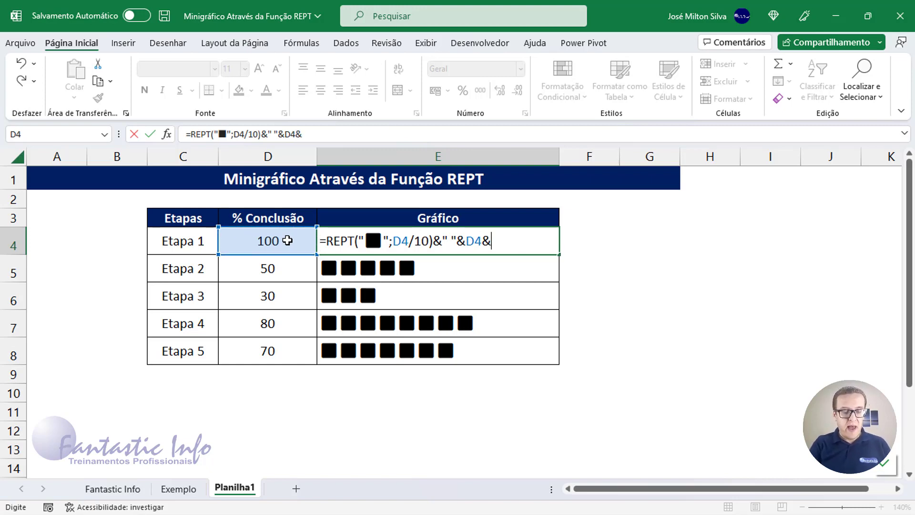
type("%")
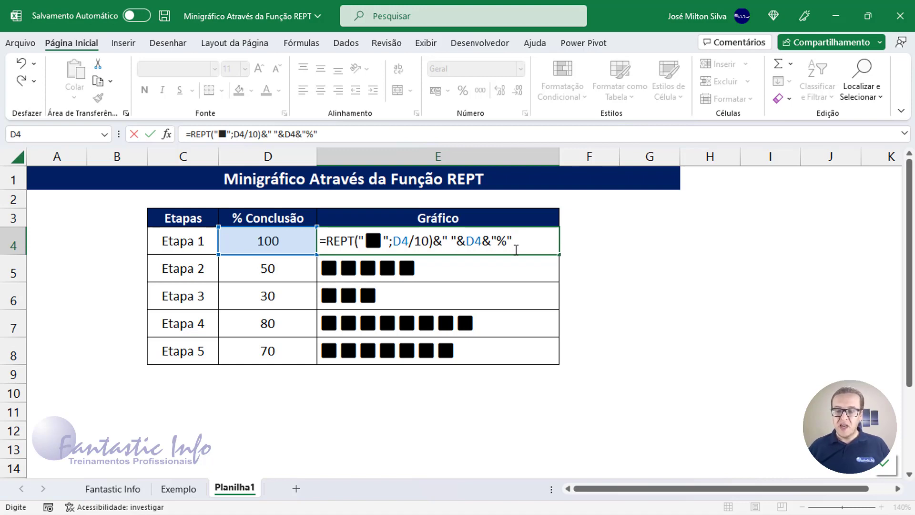
key("Return")
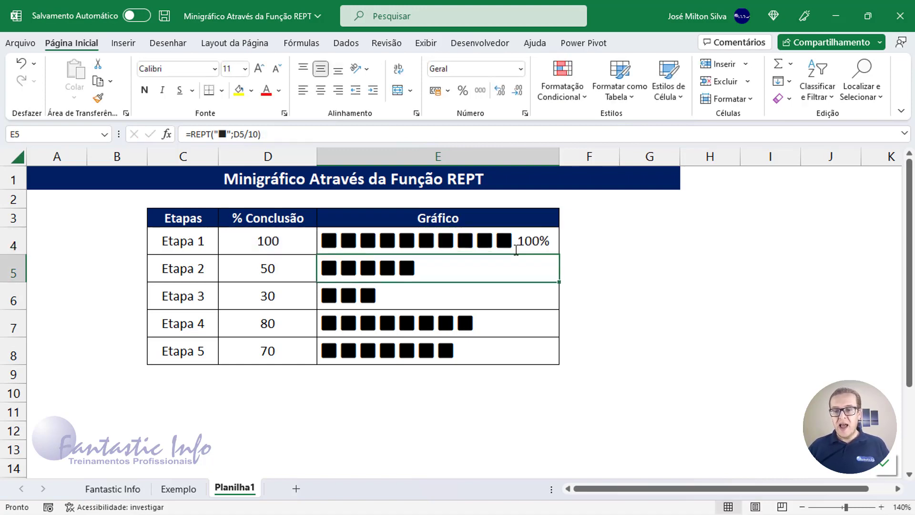
left_click(516, 250)
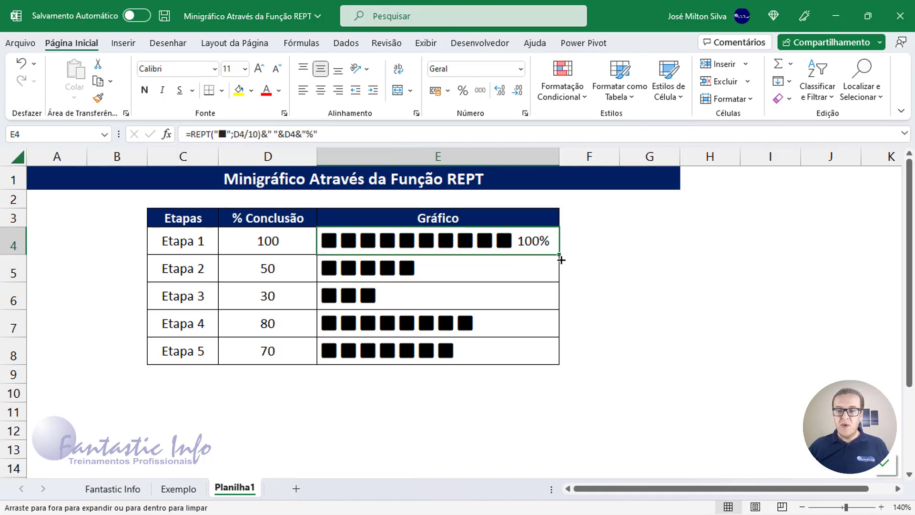
Step: Copy the labelled formula from E4 to E8, adding 50%, 30%, 80% and 70% labels
left_click_drag(561, 260, 551, 352)
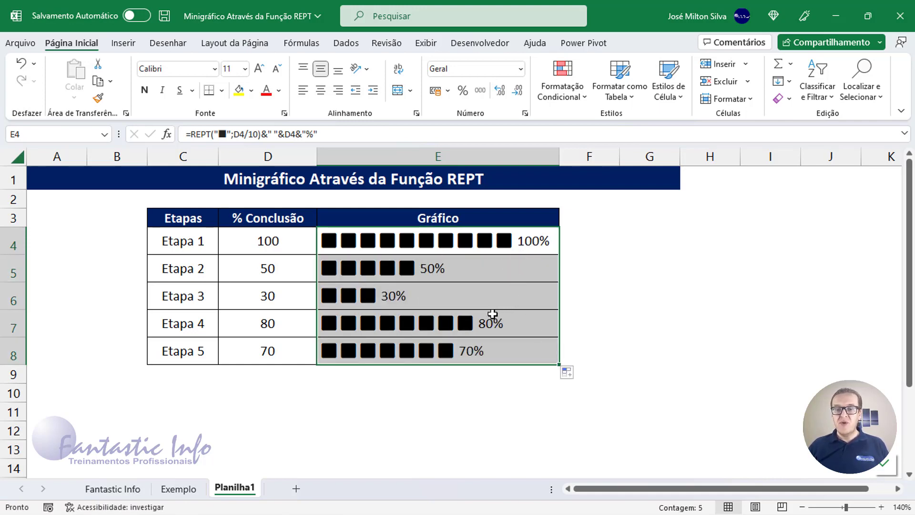
Step: Make the font colour of the bar cells E4:E8 dark blue
left_click(253, 91)
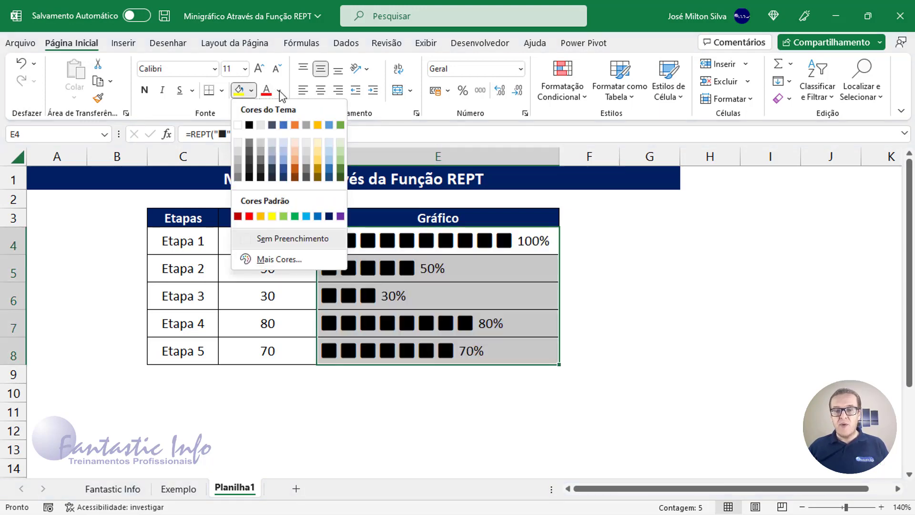
left_click(280, 91)
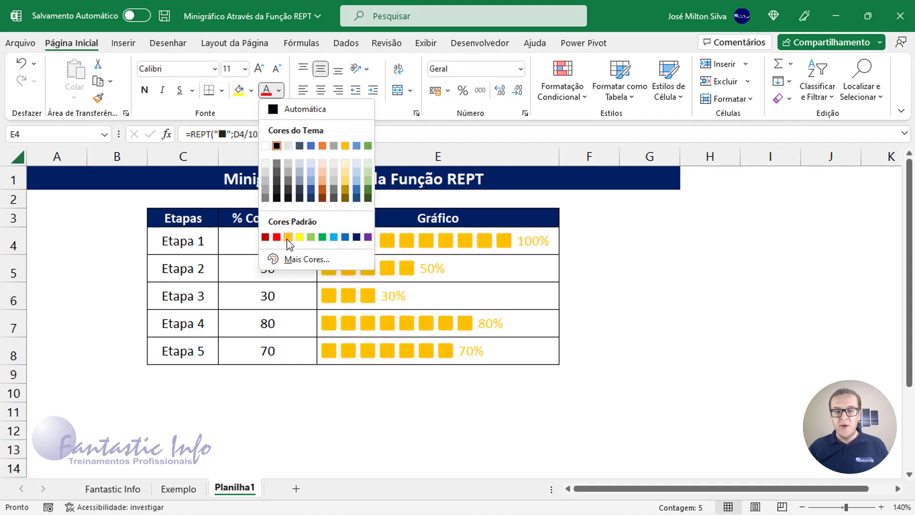
left_click(357, 237)
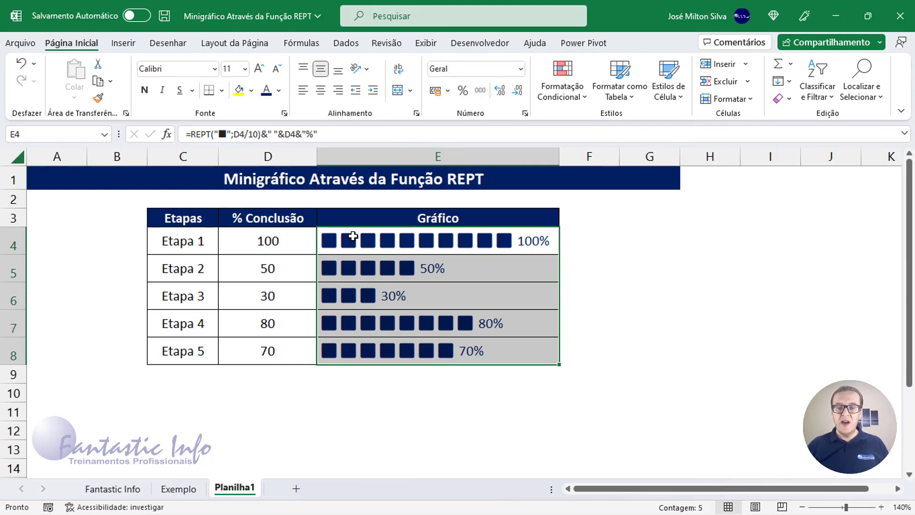
left_click(318, 186)
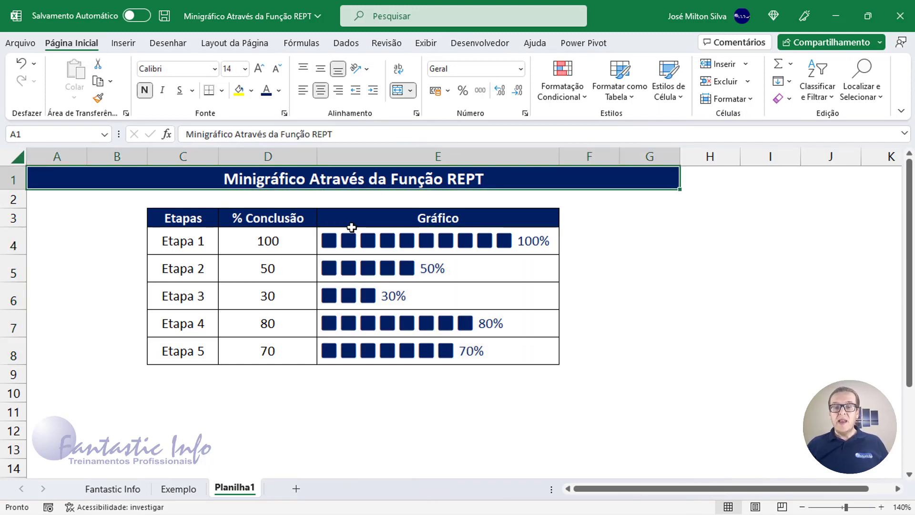
Step: Delete the black square from E4's formula and bring up the emoji picker
left_click(364, 242)
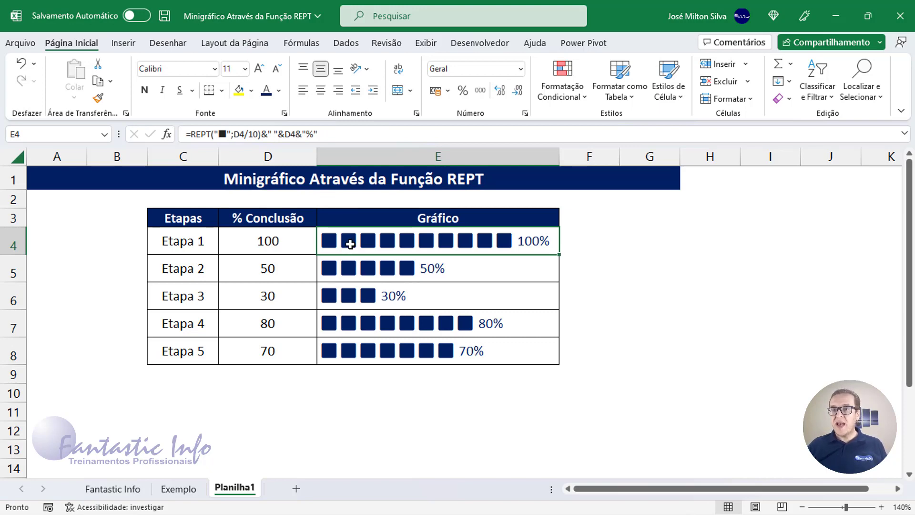
double_click(350, 244)
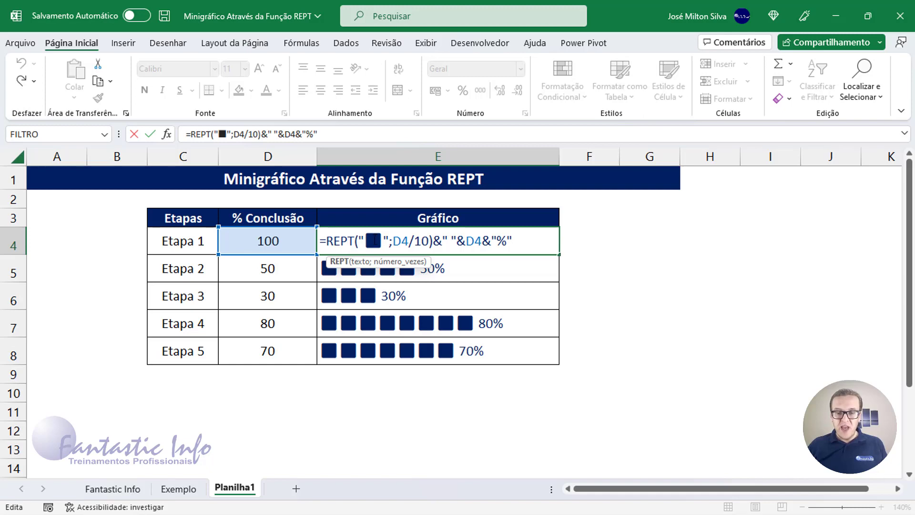
left_click_drag(365, 240, 383, 238)
key("Delete")
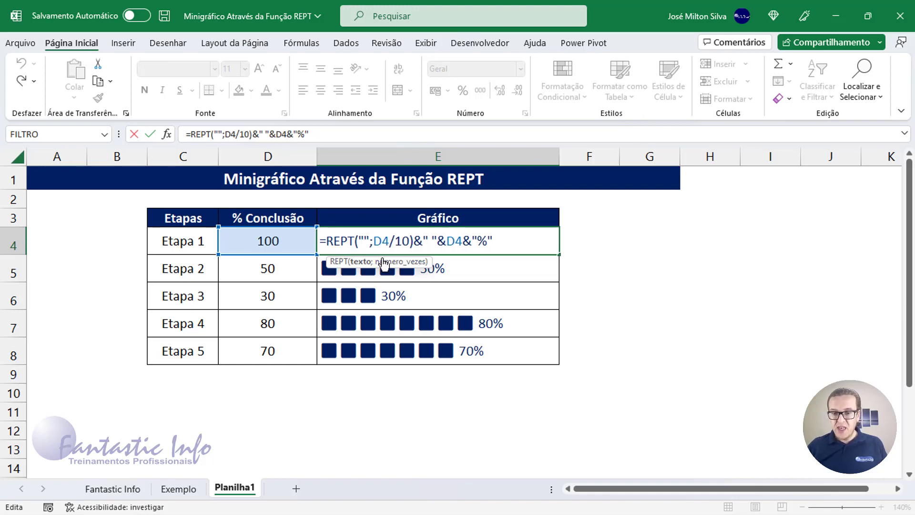
key("super+period")
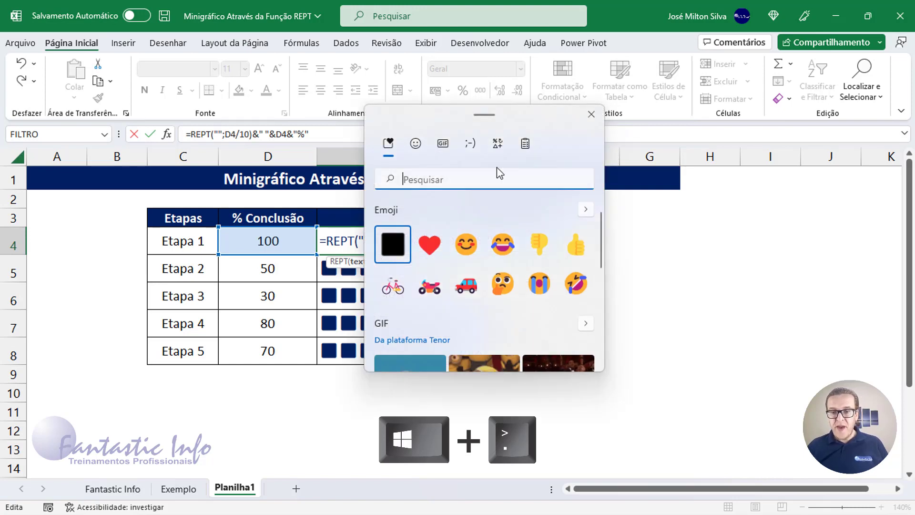
Step: Pick the star emoji so E4 reads =REPT("⭐";D4/10)&" "&D4&"%"
left_click(419, 145)
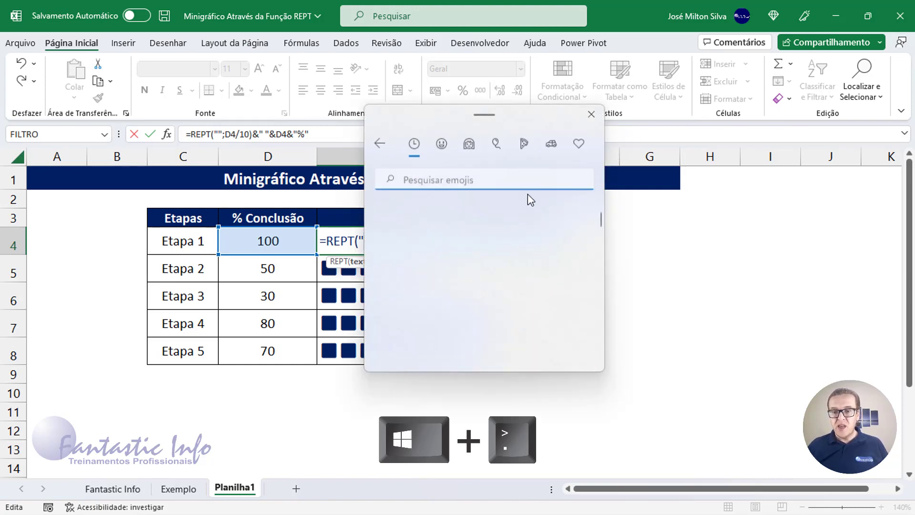
left_click(578, 148)
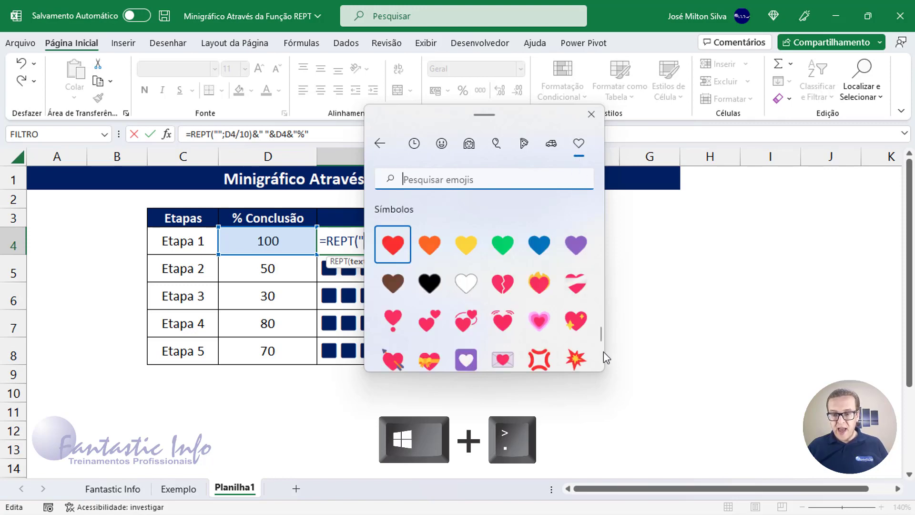
left_click(600, 367)
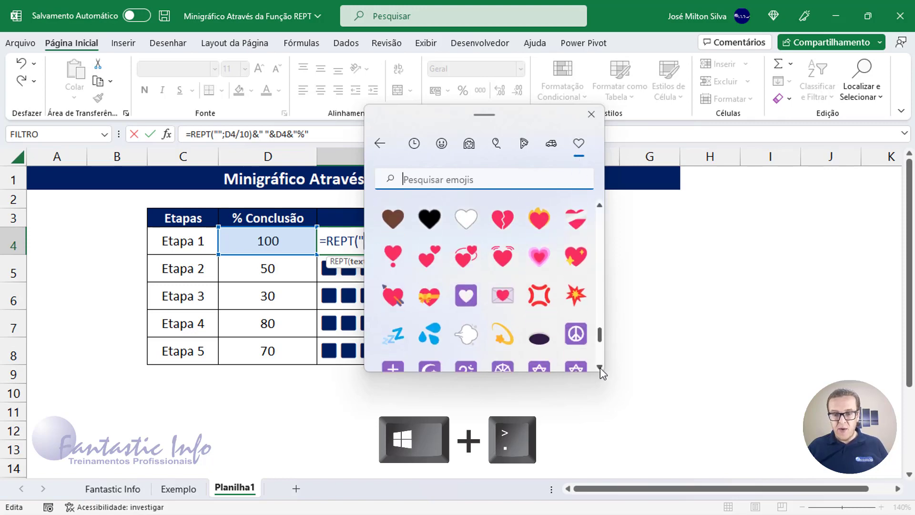
left_click(600, 368)
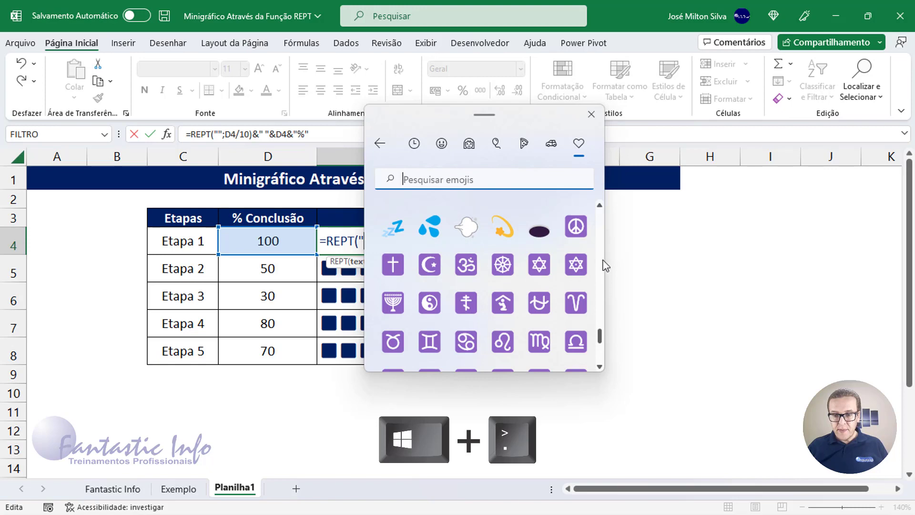
scroll(600, 260, "up", 5)
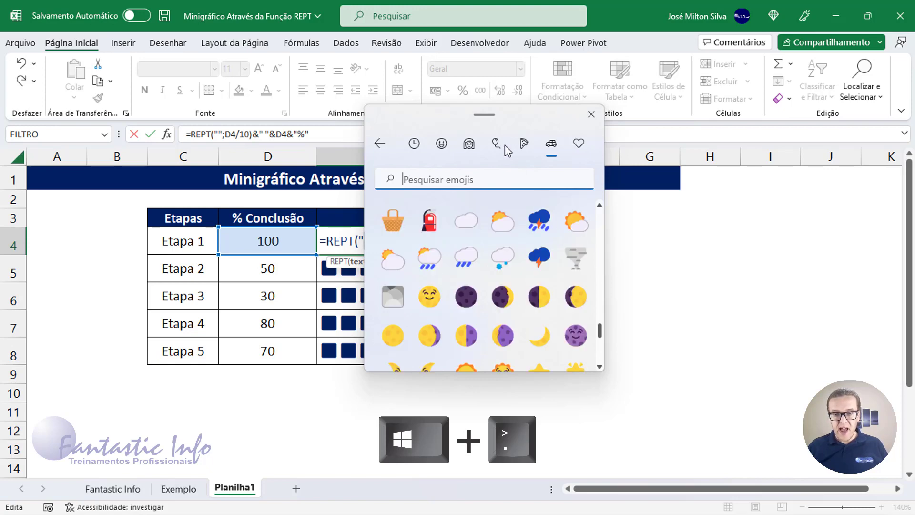
left_click(600, 368)
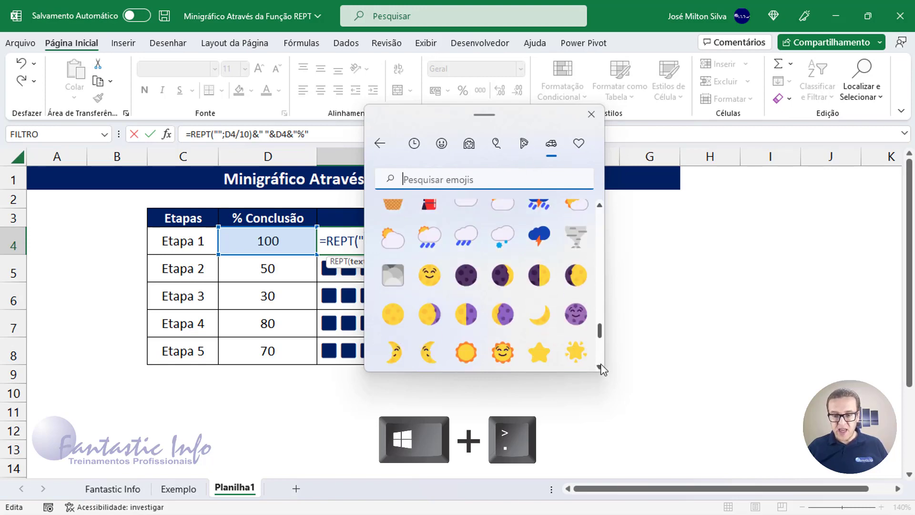
left_click(600, 367)
left_click(545, 333)
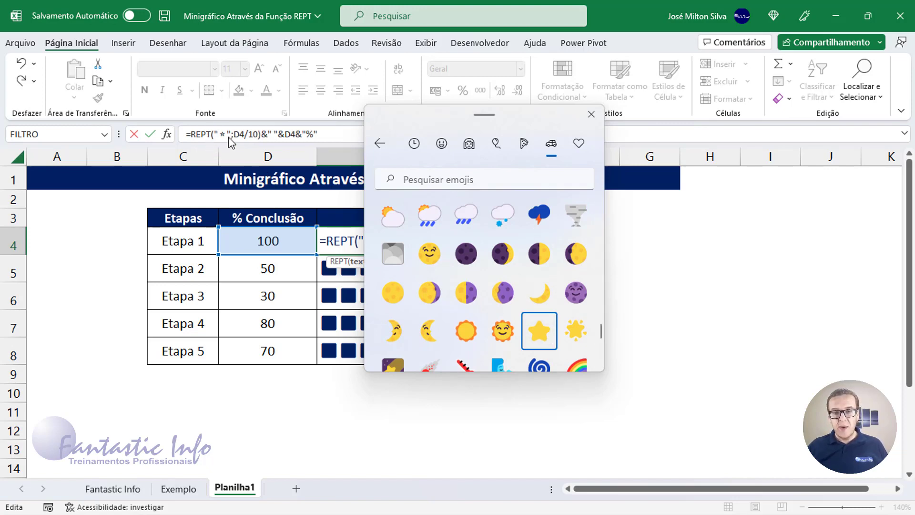
Step: Confirm the star formula in E4 and fill it down through E8, showing 100%, 50%, 30%, 80%, 70% labels
left_click(591, 114)
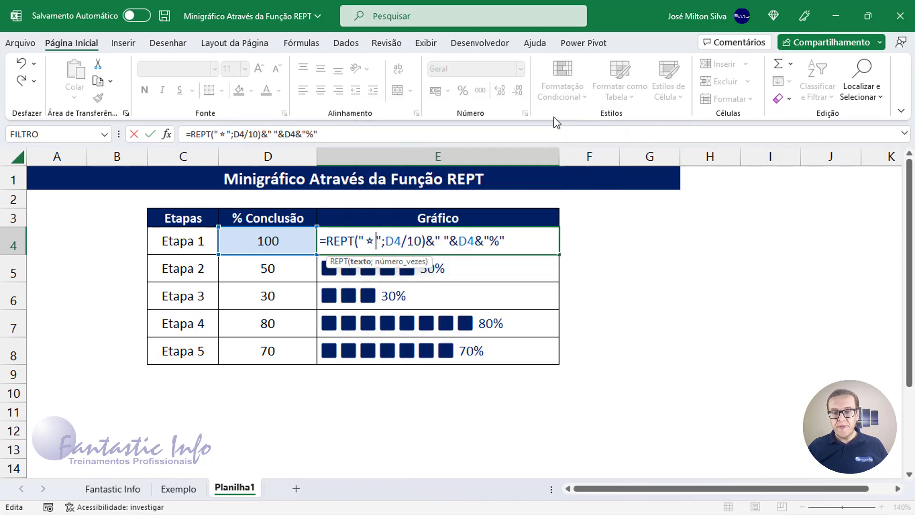
key("Return")
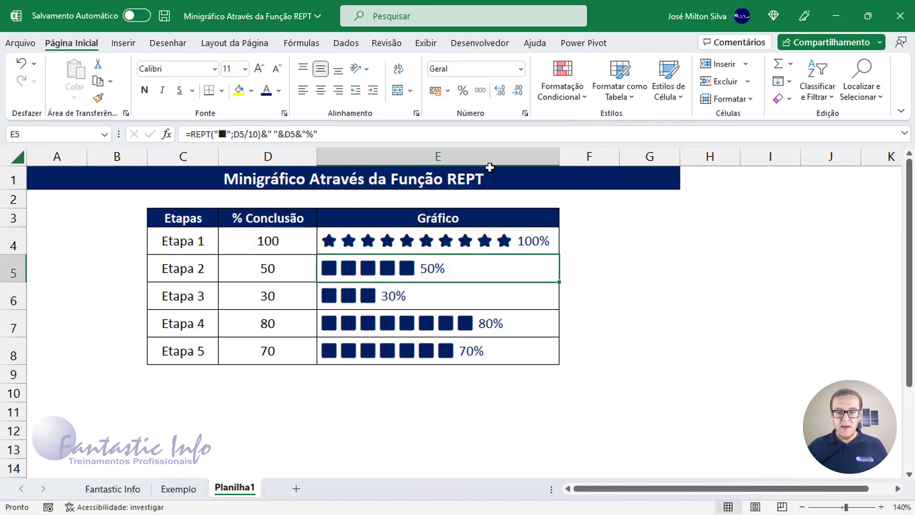
left_click(544, 246)
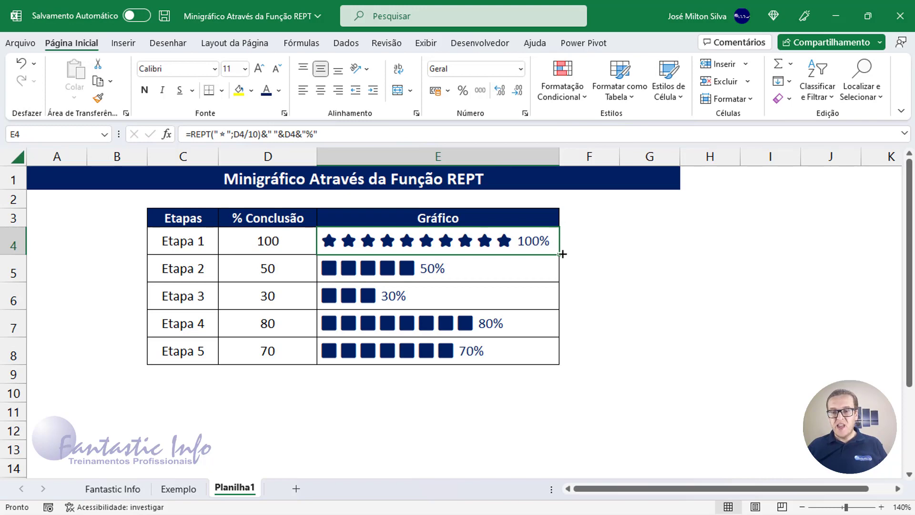
left_click_drag(559, 254, 555, 360)
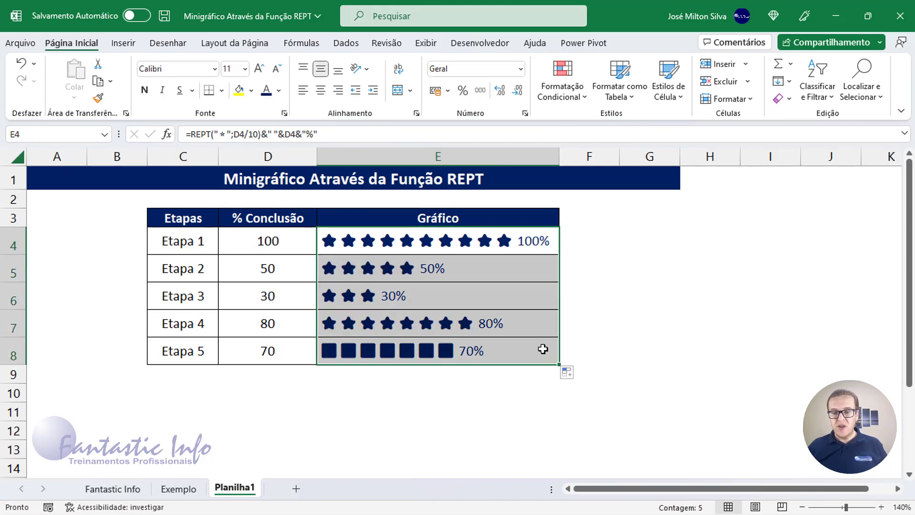
left_click(277, 237)
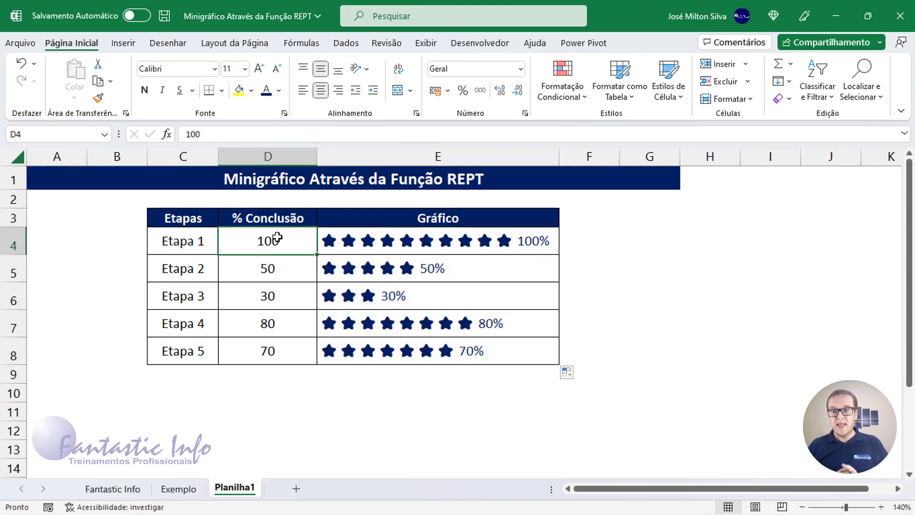